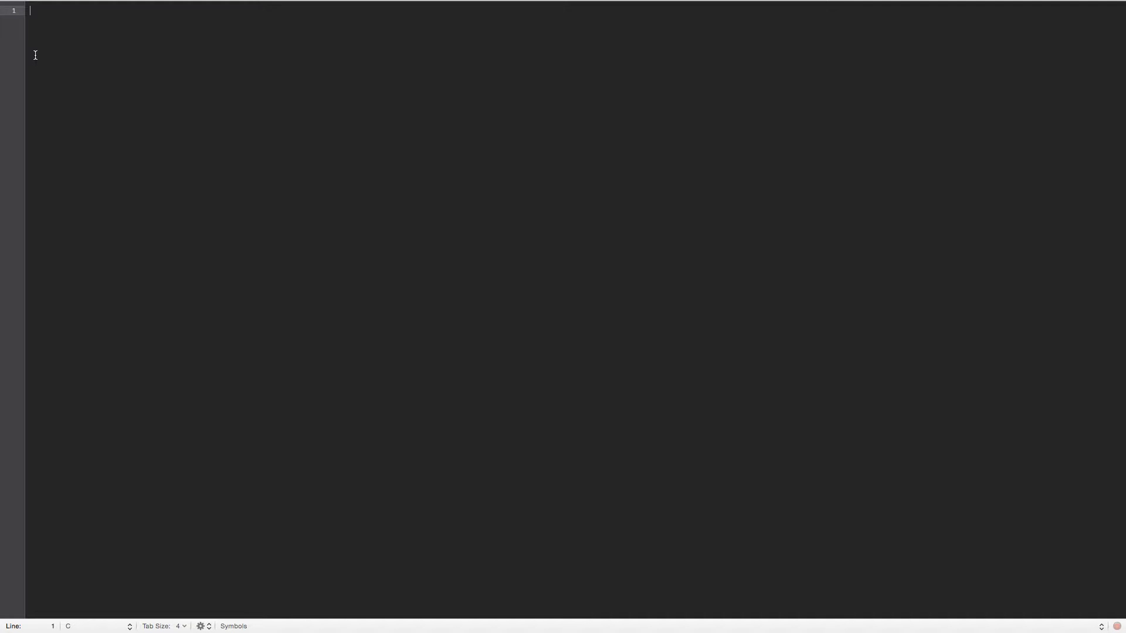
{"action": "type", "text": "#includer <"}
Write #include <stdio.h> on line one, fix typos, and begin the string.h include.
{"action": "key", "text": "BackSpace"}
{"action": "key", "text": "BackSpace"}
{"action": "type", "text": "<st"}
{"action": "type", "text": "dio.h"}
{"action": "key", "text": "BackSpace"}
{"action": "type", "text": "h"}
{"action": "type", "text": ">"}
{"action": "key", "text": "Return"}
{"action": "type", "text": "#include"}
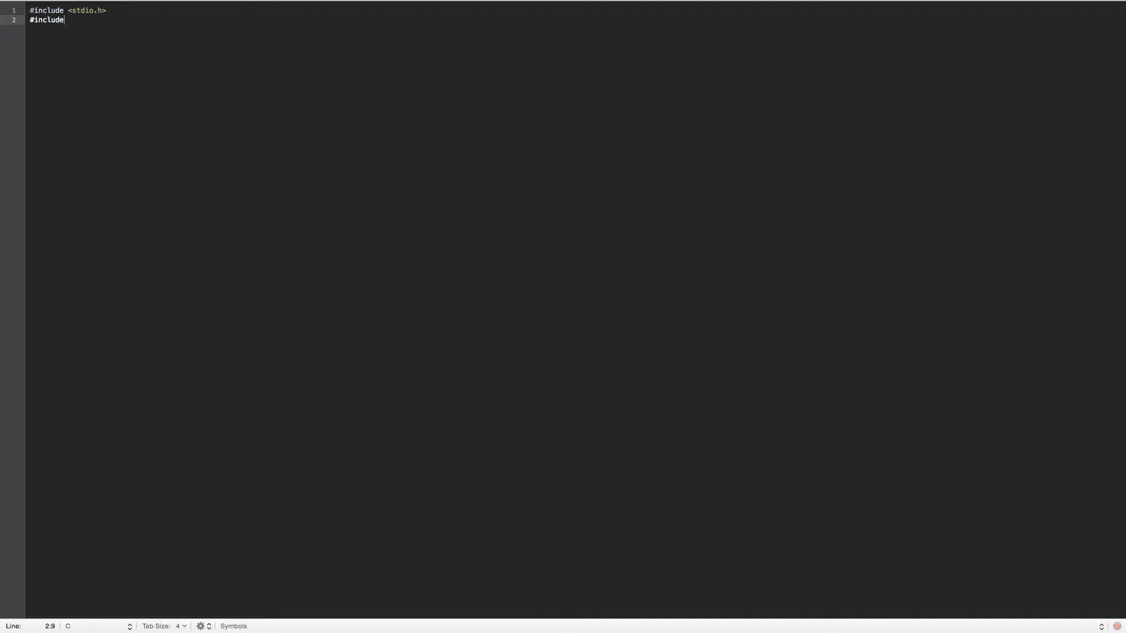
{"action": "type", "text": " <string.h"}
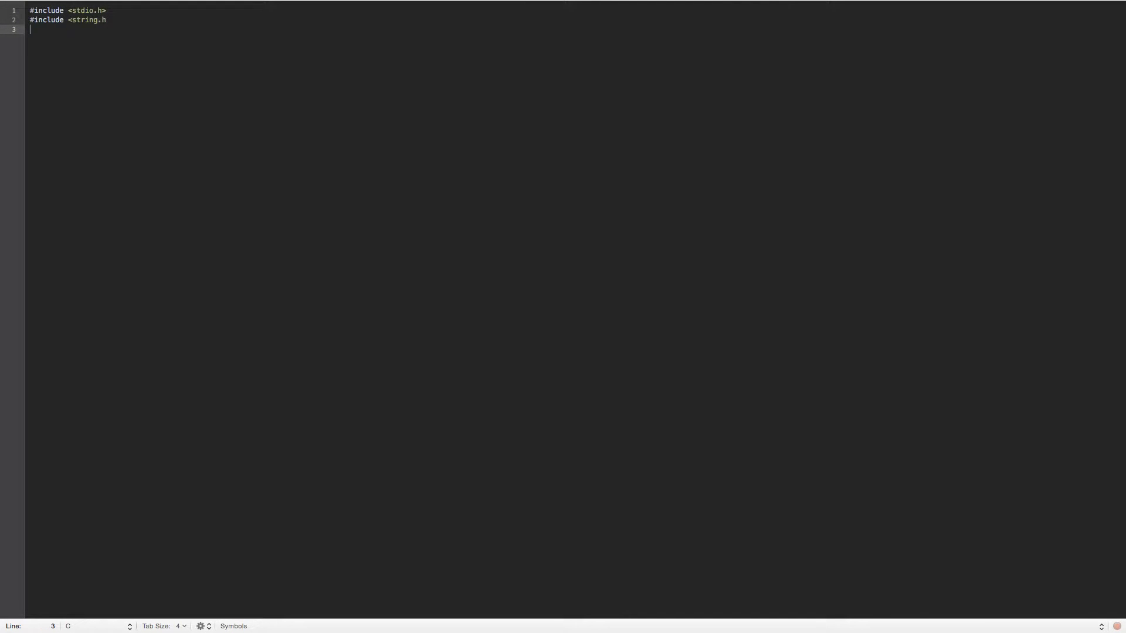
{"action": "type", "text": ">"}
Write int main(int argc, char **argv) with return 0 and an empty first body line.
{"action": "key", "text": "Return"}
{"action": "key", "text": "Return"}
{"action": "type", "text": "int main"}
{"action": "type", "text": "(int argc, char "}
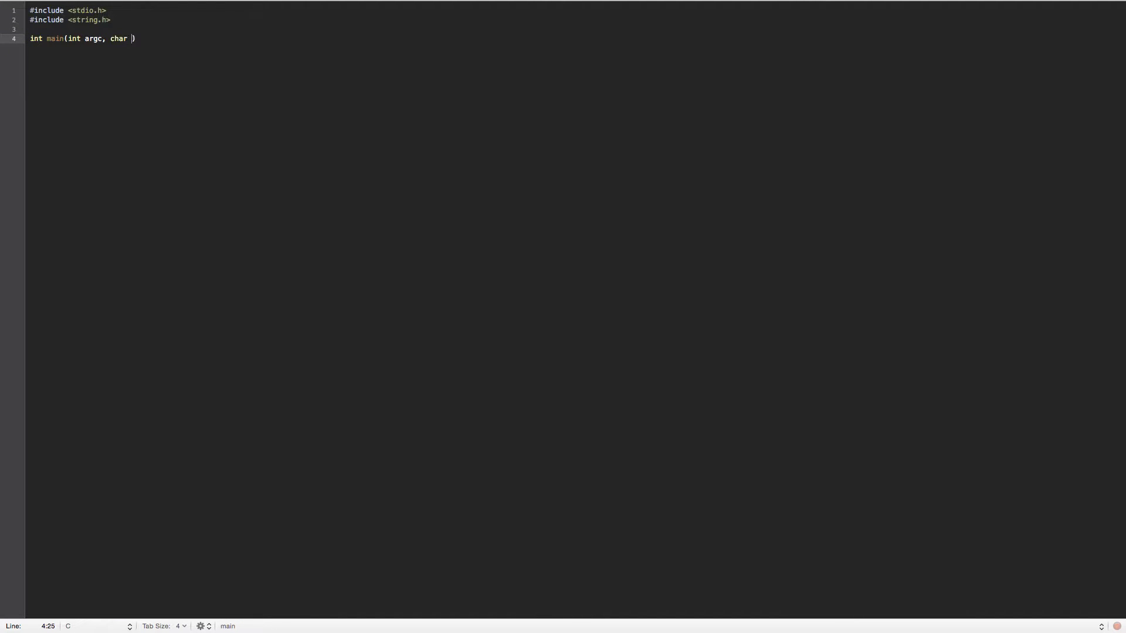
{"action": "type", "text": "**argv) {"}
{"action": "key", "text": "Return"}
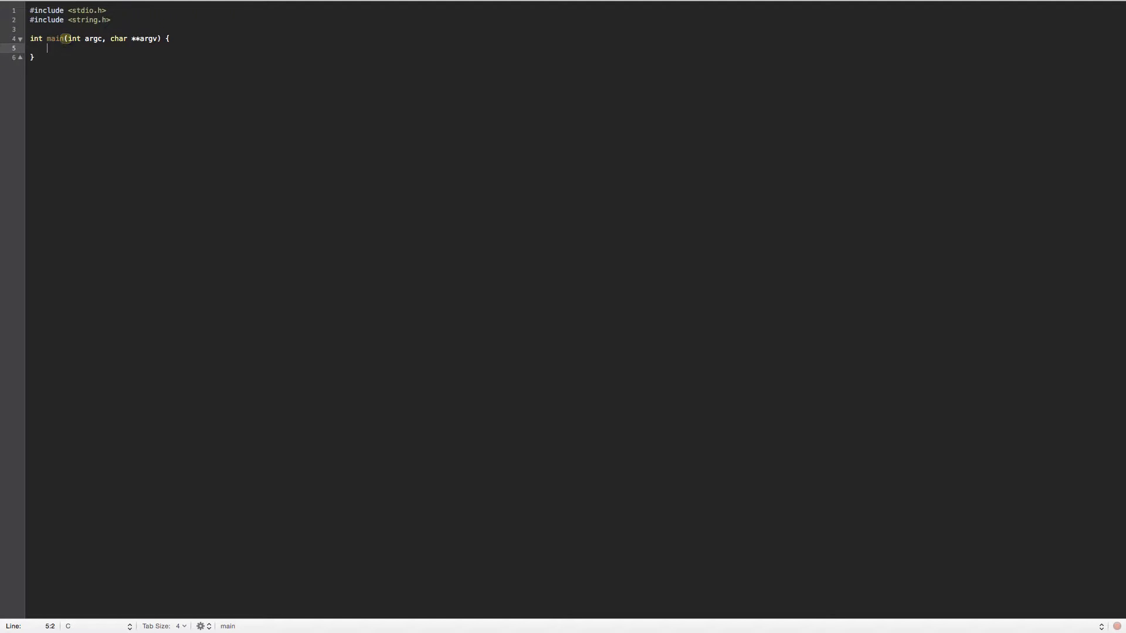
{"action": "key", "text": "Return"}
{"action": "type", "text": "return 0;"}
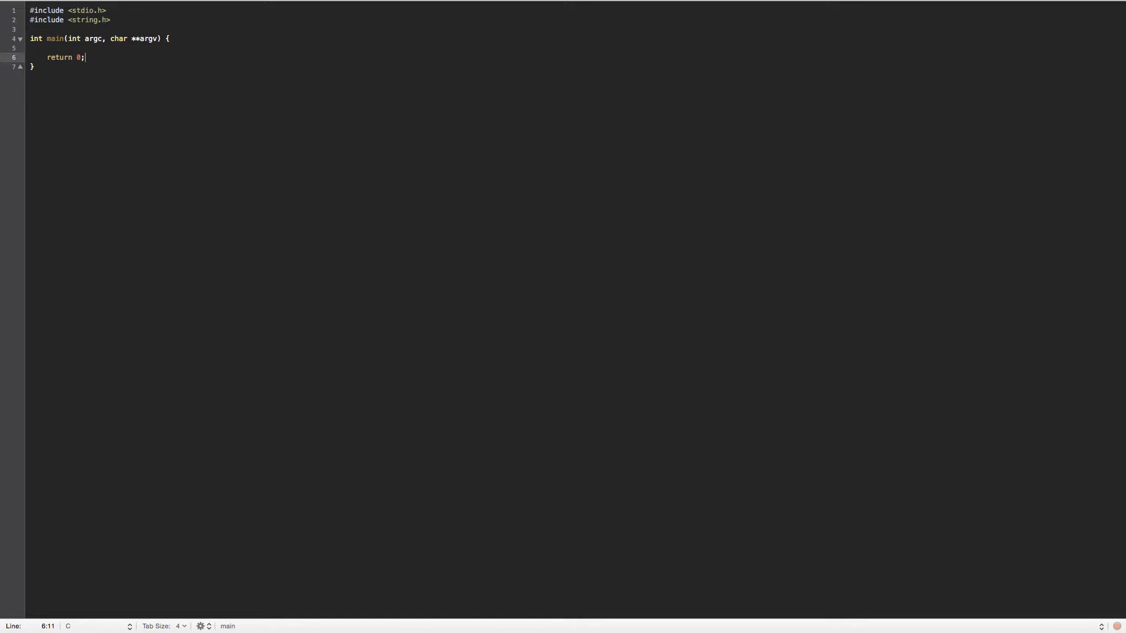
{"action": "key", "text": "Up"}
{"action": "type", "text": "char *"}
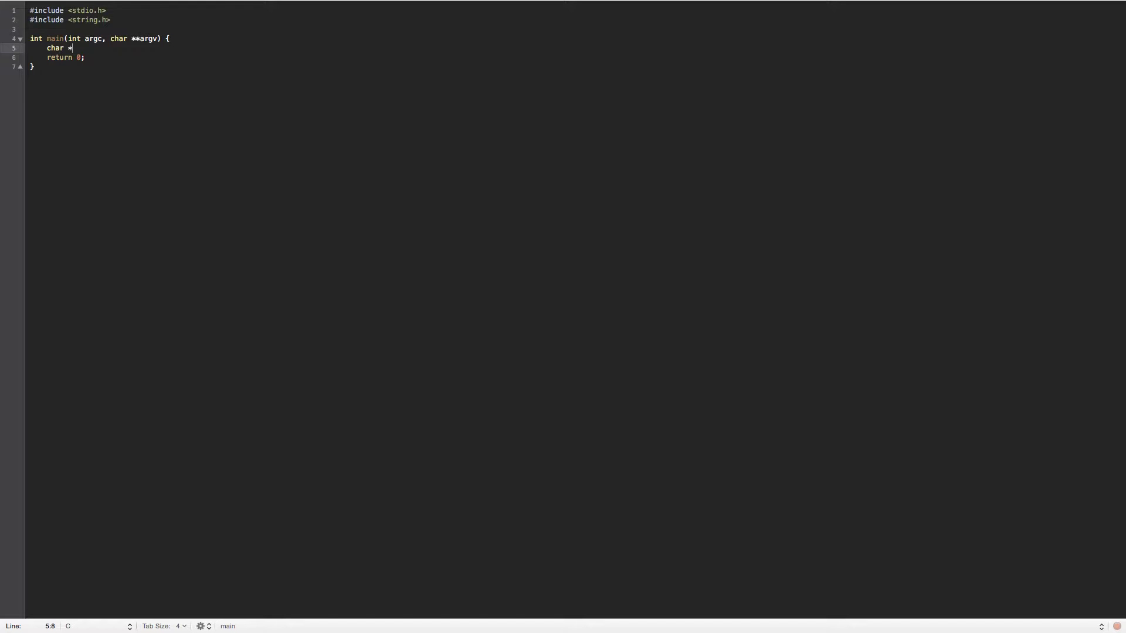
{"action": "type", "text": "buffer = "}
{"action": "type", "text": "*++ar"}
{"action": "type", "text": "t"}
Declare const char *buffer = *++argv as main's first statement.
{"action": "key", "text": "BackSpace"}
{"action": "type", "text": "gv;"}
{"action": "key", "text": "Return"}
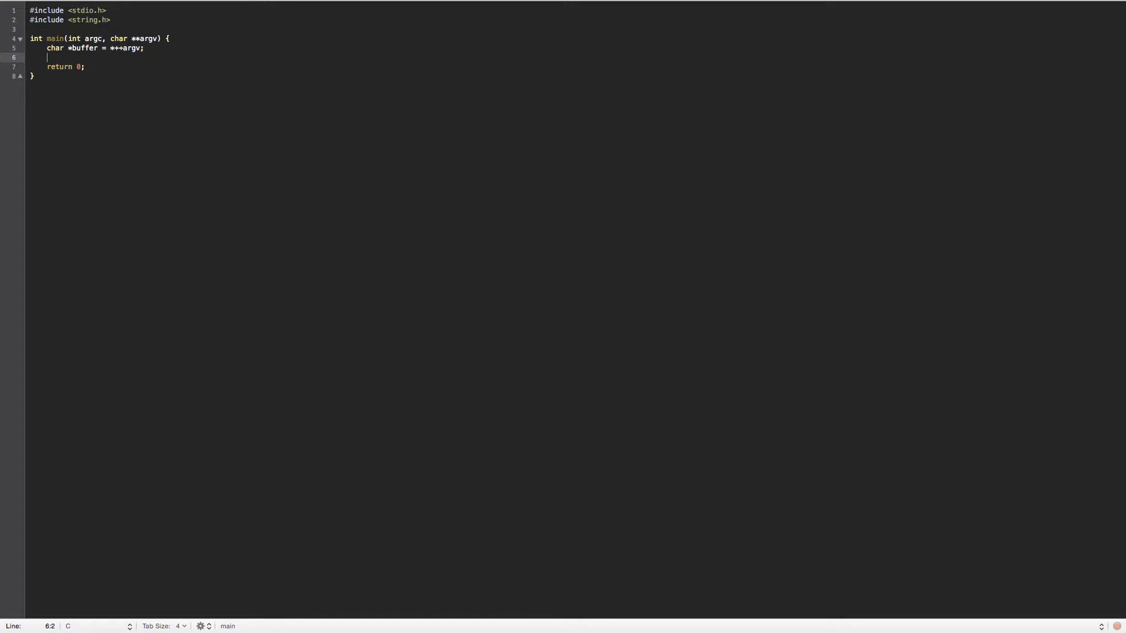
{"action": "key", "text": "Up"}
{"action": "type", "text": "co"}
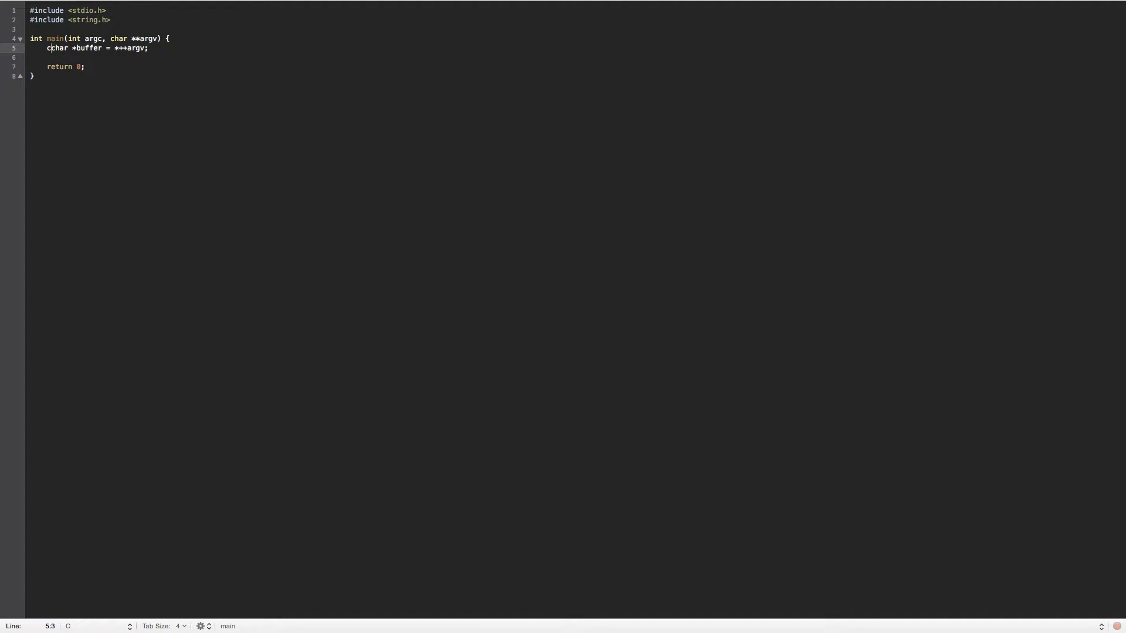
{"action": "type", "text": "nst"}
{"action": "key", "text": "Down"}
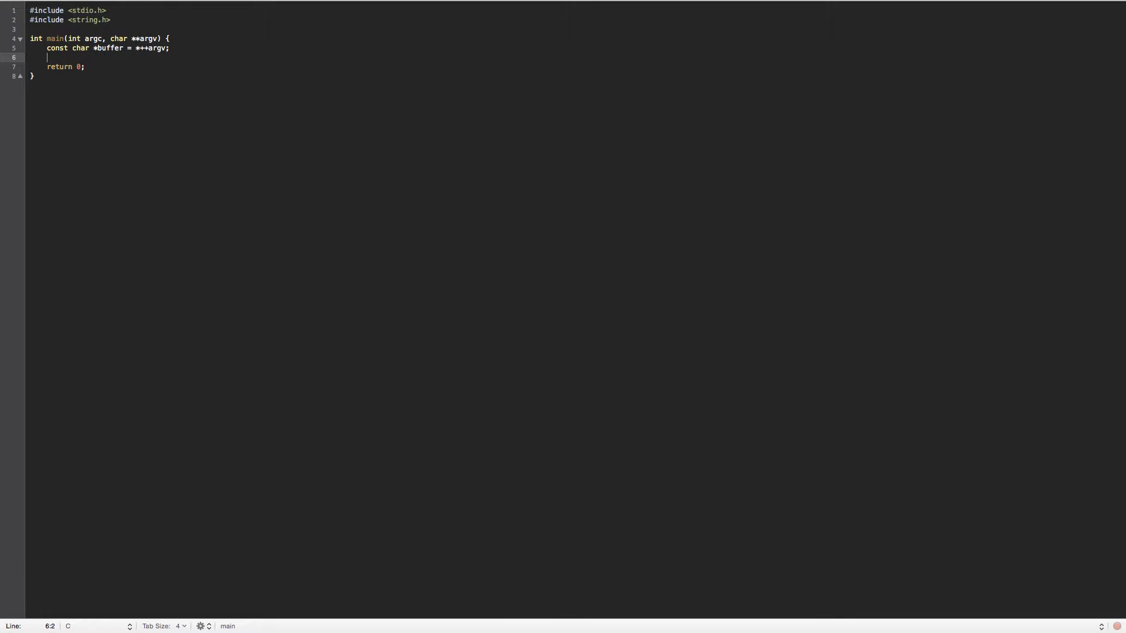
{"action": "type", "text": "int numer ="}
Declare number = 0, power = 1, LEN = strlen(buffer)-1 and BASE = 10 in main.
{"action": "key", "text": "BackSpace"}
{"action": "key", "text": "BackSpace"}
{"action": "key", "text": "BackSpace"}
{"action": "type", "text": "be"}
{"action": "key", "text": "BackSpace"}
{"action": "key", "text": "BackSpace"}
{"action": "type", "text": "0;"}
{"action": "key", "text": "Return"}
{"action": "type", "text": "int"}
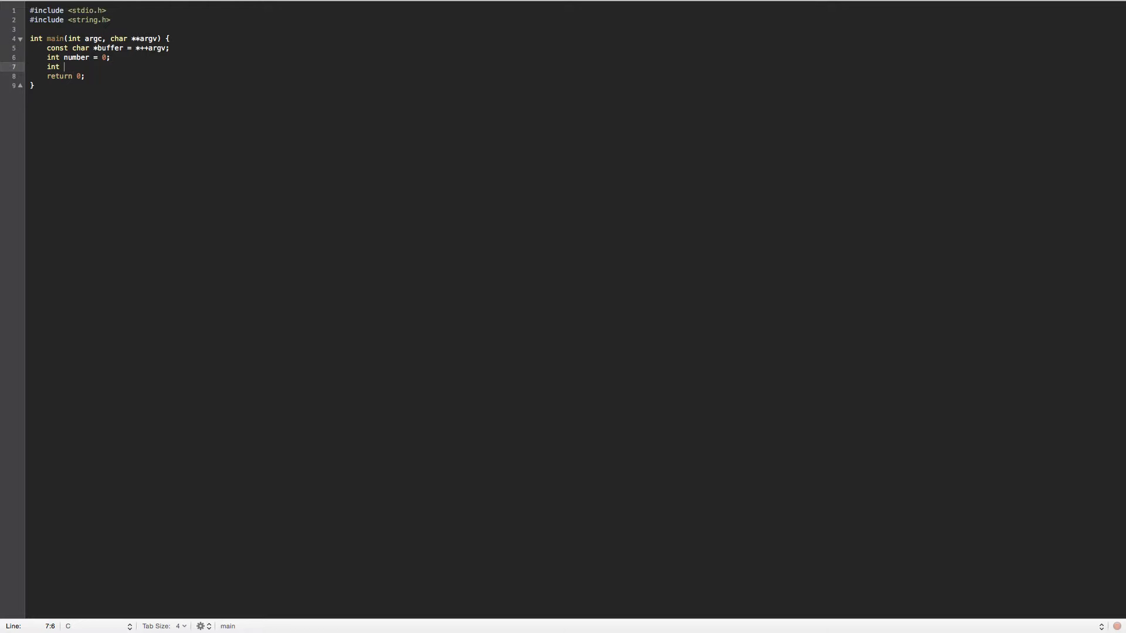
{"action": "type", "text": " power = "}
{"action": "type", "text": "1;"}
{"action": "key", "text": "Return"}
{"action": "type", "text": "c"}
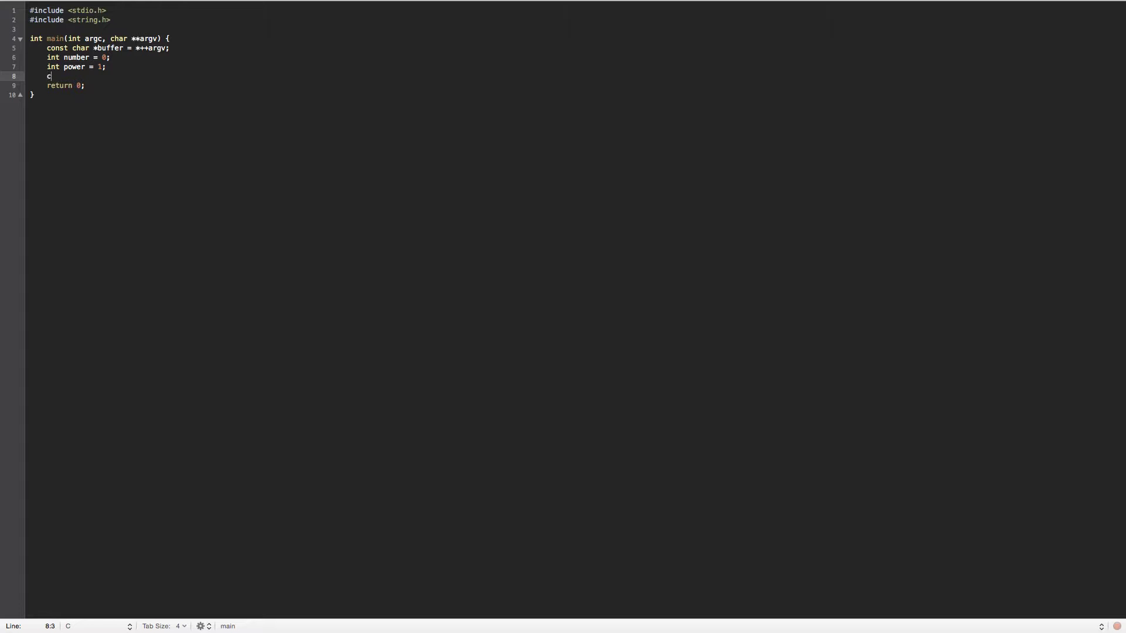
{"action": "type", "text": "onst int L"}
{"action": "type", "text": "EN ="}
{"action": "type", "text": "strlen("}
{"action": "type", "text": "buffer"}
{"action": "type", "text": ")-1;"}
{"action": "key", "text": "Return"}
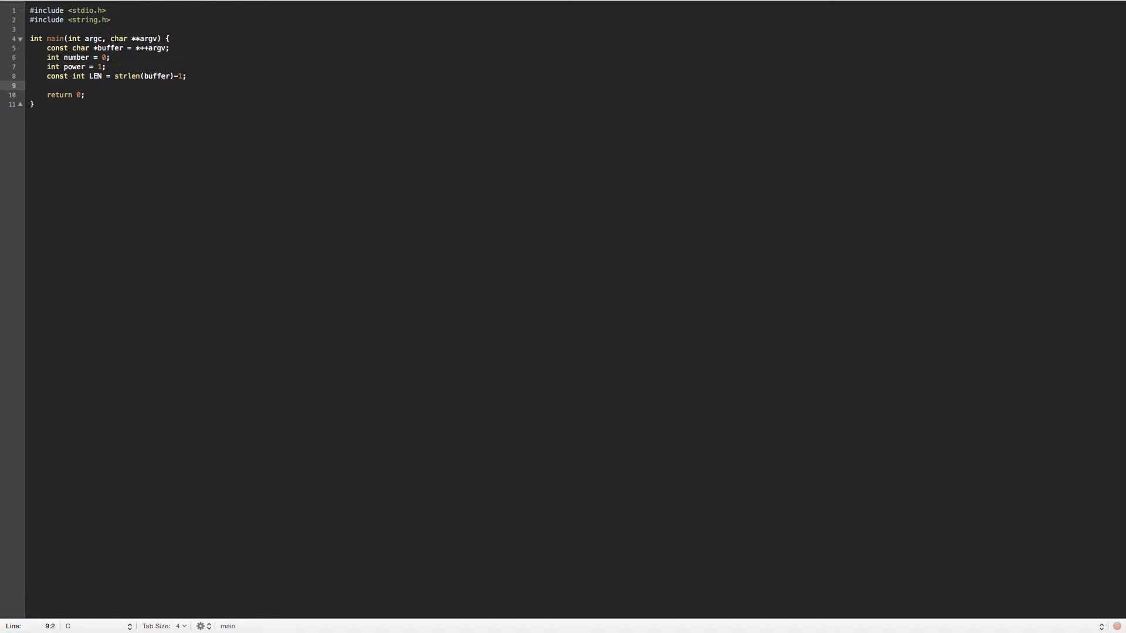
{"action": "type", "text": "const int "}
{"action": "type", "text": "BASE = 10;"}
{"action": "key", "text": "Return"}
{"action": "key", "text": "Return"}
{"action": "type", "text": "pr"}
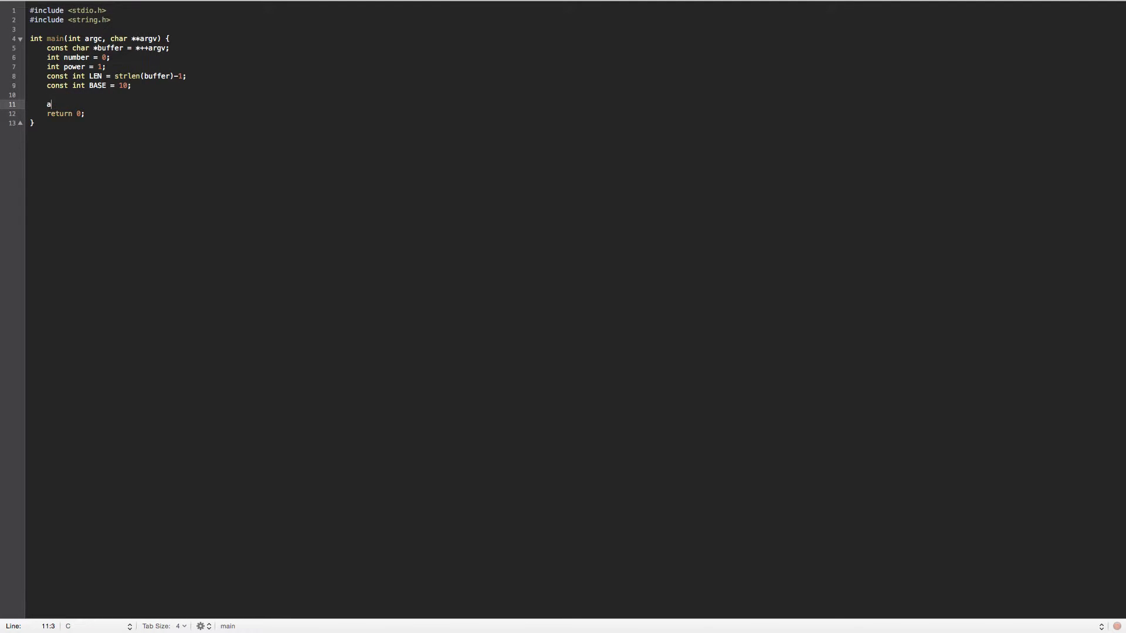
{"action": "type", "text": "intf(\""}
{"action": "type", "text": "Character"}
{"action": "type", "text": "s to convert is:"}
{"action": "type", "text": "\\"}
Add a printf showing the characters to convert from buffer.
{"action": "key", "text": "Return"}
{"action": "type", "text": "t"}
{"action": "key", "text": "BackSpace"}
{"action": "key", "text": "BackSpace"}
{"action": "key", "text": "BackSpace"}
{"action": "key", "text": "BackSpace"}
{"action": "type", "text": "t"}
{"action": "type", "text": "%"}
{"action": "type", "text": "s\\"}
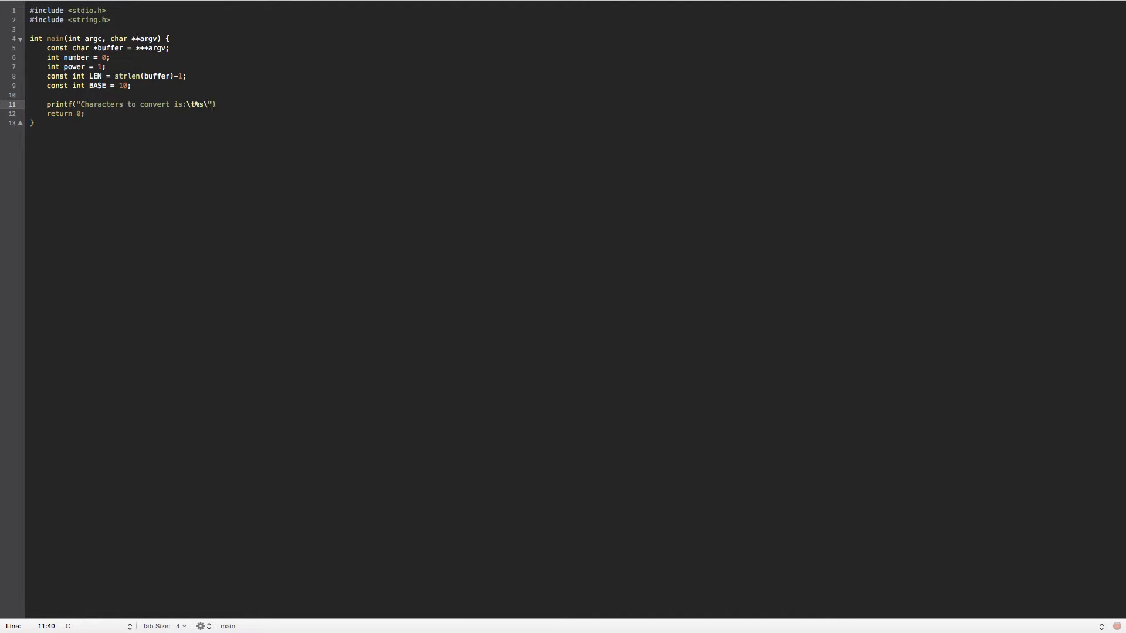
{"action": "type", "text": "n\", bu"}
{"action": "type", "text": "ffer);"}
{"action": "key", "text": "Return"}
{"action": "key", "text": "Return"}
{"action": "type", "text": "for(int "}
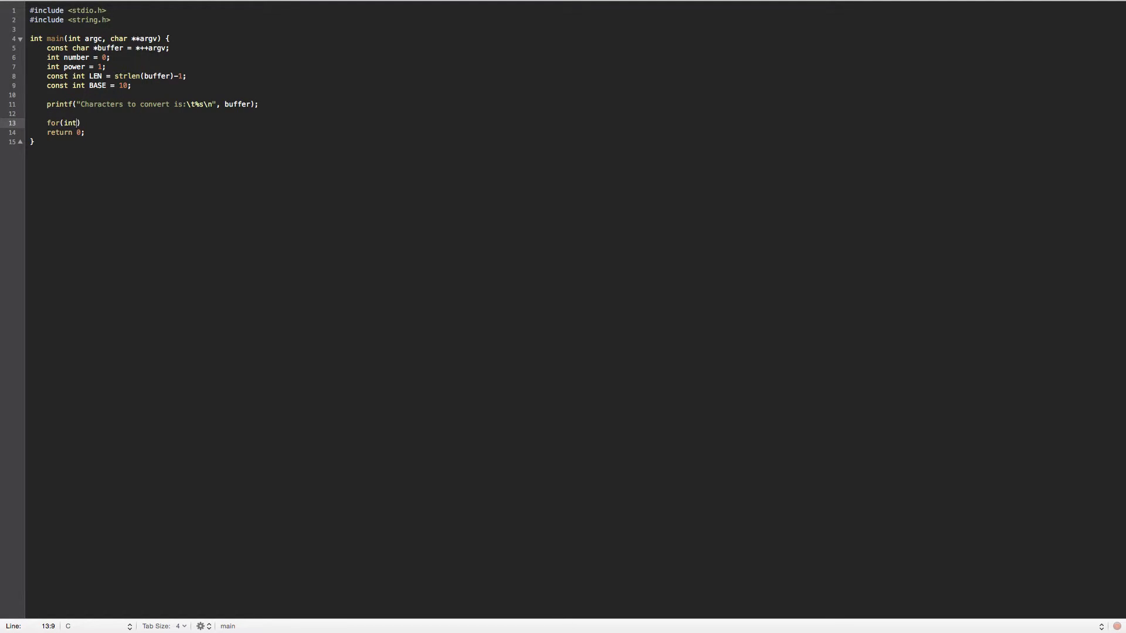
{"action": "type", "text": "i = 0; oi"}
Open the loop for(int i = 0; i <= LEN; i++), checking LEN's definition.
{"action": "key", "text": "BackSpace"}
{"action": "key", "text": "BackSpace"}
{"action": "type", "text": "i"}
{"action": "type", "text": " < "}
{"action": "type", "text": "LEN"}
{"action": "type", "text": "G"}
{"action": "key", "text": "BackSpace"}
{"action": "key", "text": "BackSpace"}
{"action": "key", "text": "BackSpace"}
{"action": "key", "text": "BackSpace"}
{"action": "key", "text": "BackSpace"}
{"action": "type", "text": "="}
{"action": "left_click", "coordinate": [182, 76]}
{"action": "left_click", "coordinate": [130, 123]}
{"action": "type", "text": "L"}
{"action": "type", "text": "EN; i++"}
{"action": "type", "text": ") {"}
{"action": "key", "text": "Return"}
{"action": "type", "text": "num"}
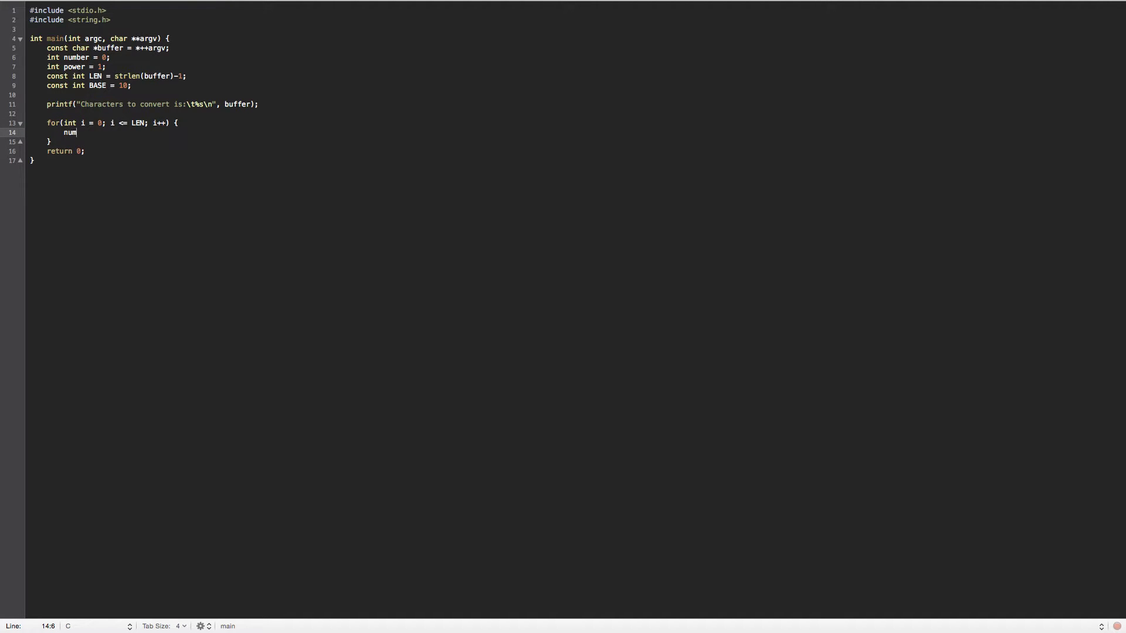
{"action": "type", "text": "ber = "}
{"action": "type", "text": "number "}
{"action": "type", "text": "+"}
Write number = number + (buffer[LEN - i] - '0') * power; in the loop body.
{"action": "left_click_drag", "start_coordinate": [139, 133], "coordinate": [64, 132]}
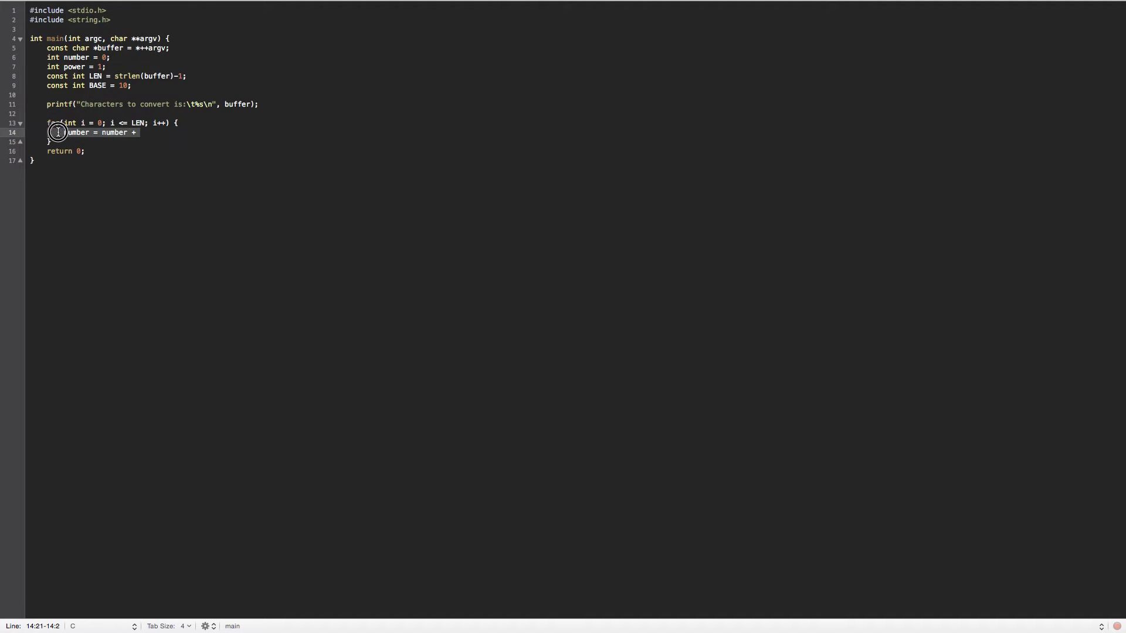
{"action": "left_click", "coordinate": [202, 129]}
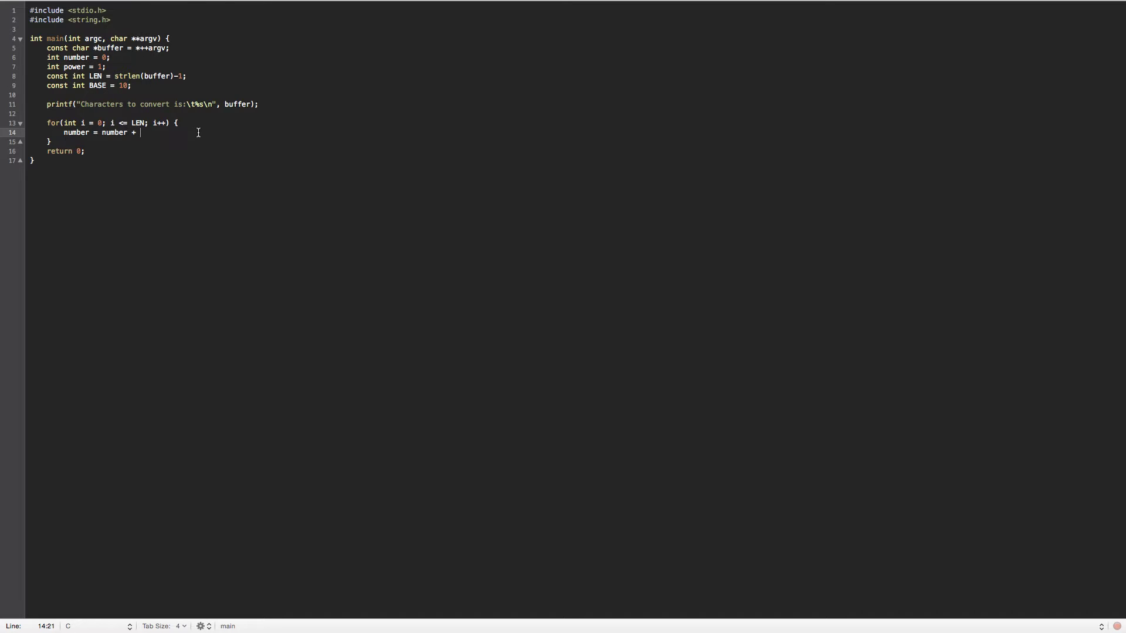
{"action": "type", "text": "buffer"}
{"action": "key", "text": "BackSpace"}
{"action": "key", "text": "BackSpace"}
{"action": "key", "text": "BackSpace"}
{"action": "key", "text": "BackSpace"}
{"action": "key", "text": "BackSpace"}
{"action": "key", "text": "BackSpace"}
{"action": "type", "text": "(b"}
{"action": "type", "text": "uffer["}
{"action": "type", "text": "LEN "}
{"action": "type", "text": "- i"}
{"action": "left_click_drag", "start_coordinate": [81, 122], "coordinate": [104, 122]}
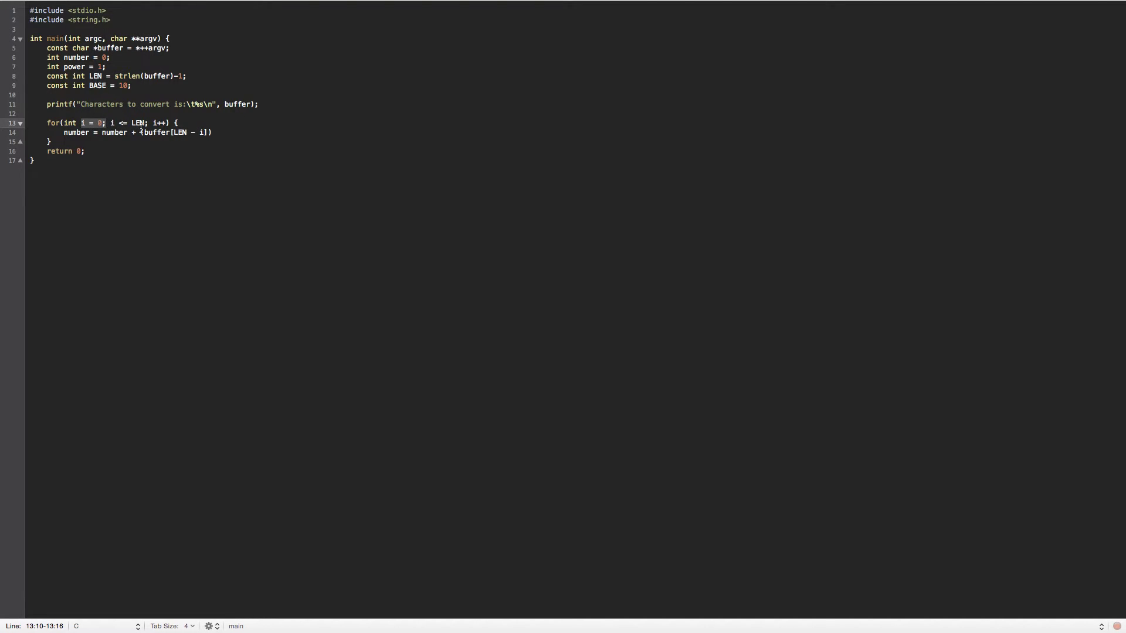
{"action": "left_click", "coordinate": [205, 132]}
{"action": "type", "text": "]"}
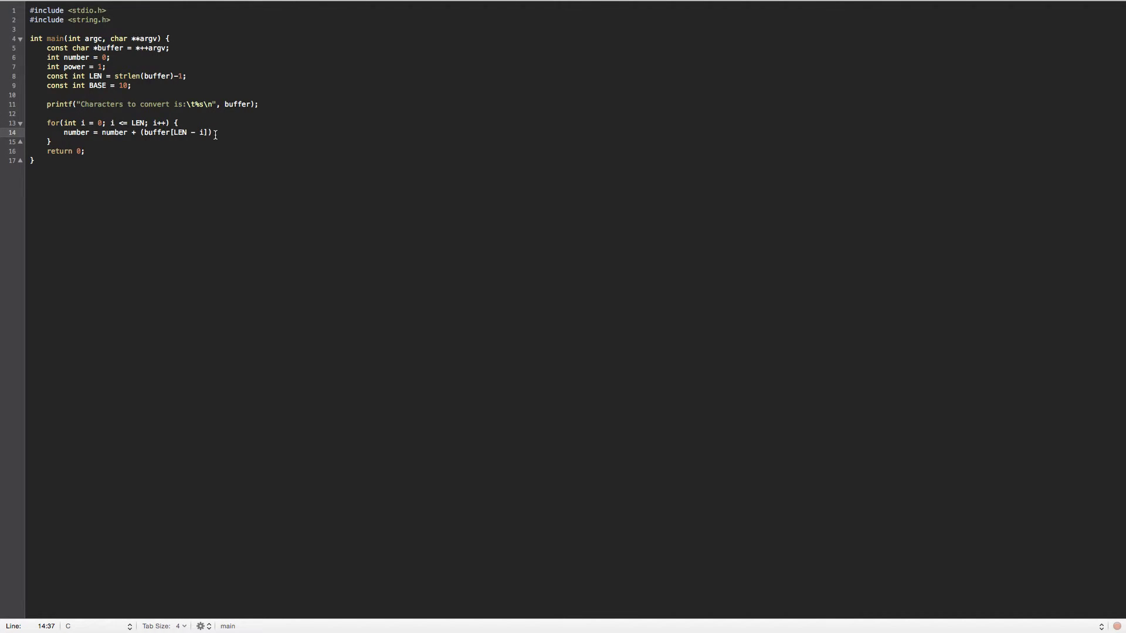
{"action": "type", "text": ") "}
{"action": "type", "text": "*"}
{"action": "key", "text": "BackSpace"}
{"action": "type", "text": "'0"}
{"action": "left_click_drag", "start_coordinate": [220, 132], "coordinate": [233, 132]}
{"action": "left_click", "coordinate": [240, 132]}
{"action": "type", "text": "* power"}
{"action": "type", "text": ";"}
{"action": "mouse_move", "coordinate": [127, 132]}
{"action": "left_mouse_down"}
{"action": "mouse_move", "coordinate": [103, 132]}
{"action": "mouse_move", "coordinate": [299, 132]}
{"action": "left_mouse_up"}
{"action": "left_click", "coordinate": [304, 132]}
{"action": "key", "text": "Return"}
{"action": "type", "text": "power "}
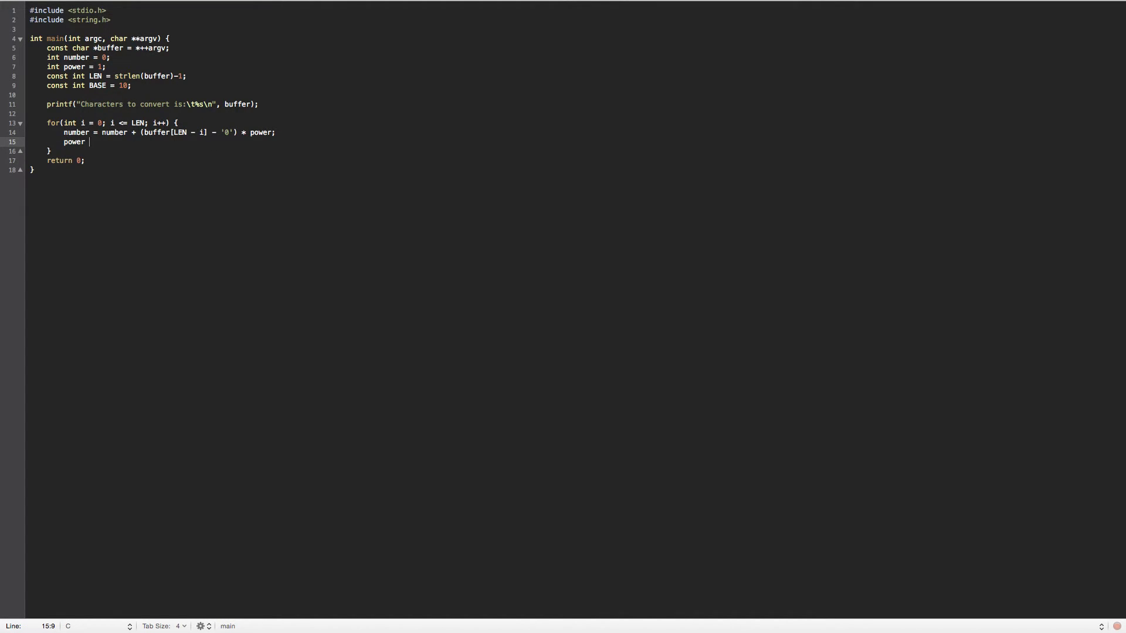
{"action": "type", "text": "= power"}
{"action": "type", "text": "BA"}
Finish power = power * BASE; and add blank lines after the loop.
{"action": "key", "text": "Down"}
Add printf("Converted number is:\t%d\n", number); after the loop, then a blank line.
{"action": "key", "text": "Return"}
{"action": "key", "text": "Return"}
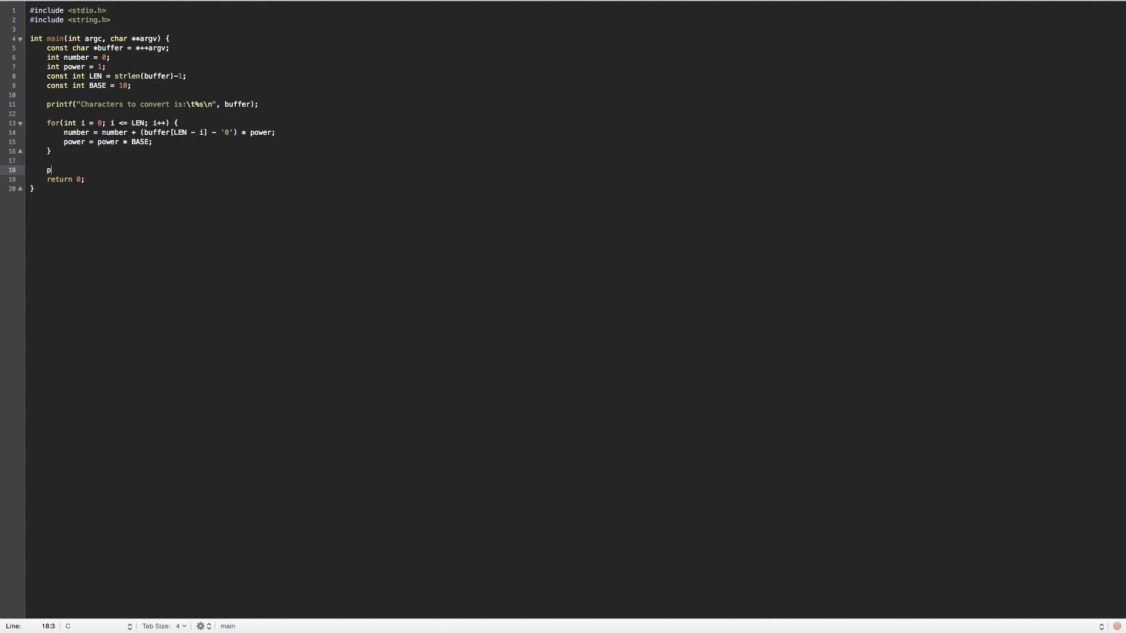
{"action": "type", "text": "rintf(\""}
{"action": "type", "text": "Converted "}
{"action": "type", "text": "number is"}
{"action": "type", "text": ":\\t"}
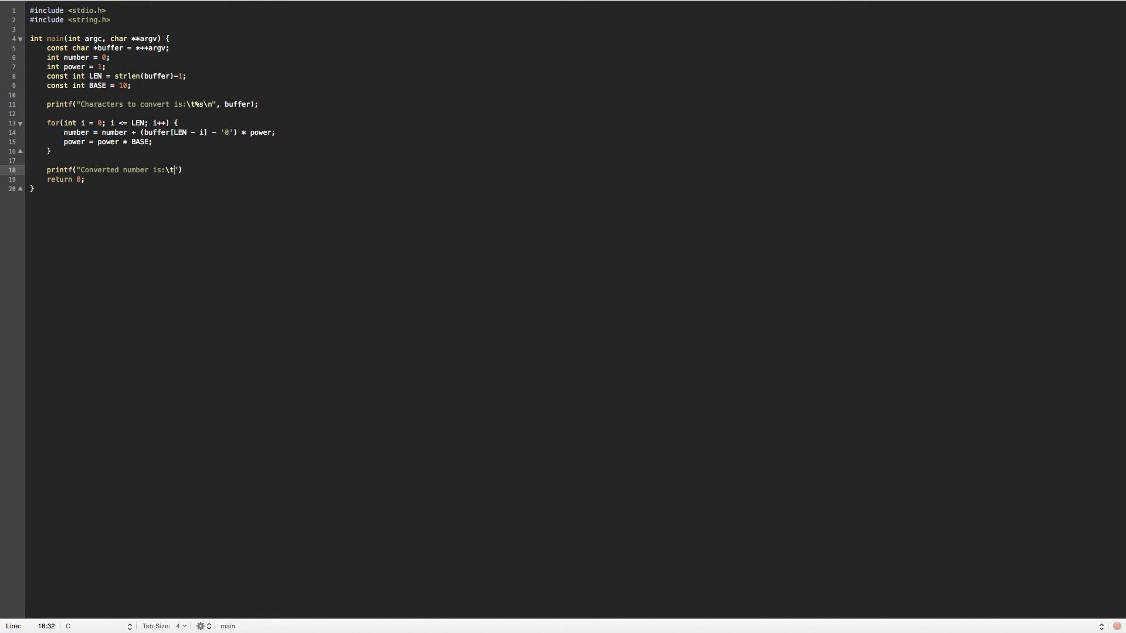
{"action": "type", "text": "%d\\n\""}
{"action": "type", "text": ", number"}
{"action": "type", "text": ");"}
{"action": "key", "text": "Return"}
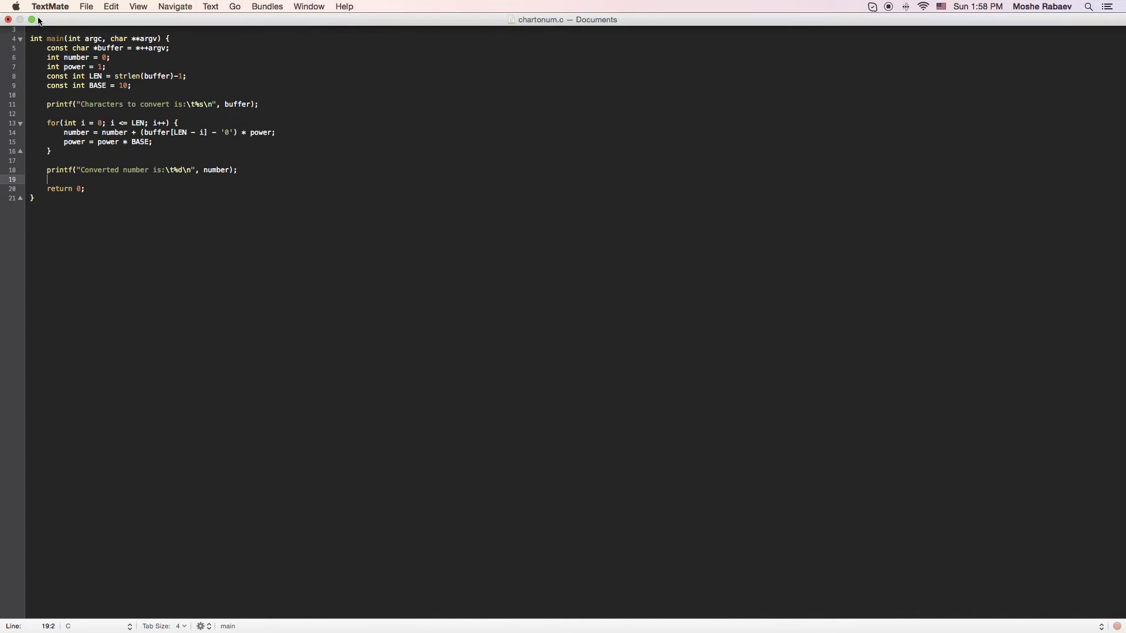
Save the file as chartonum.c in Documents, replacing the existing copy.
{"action": "left_click", "coordinate": [86, 6]}
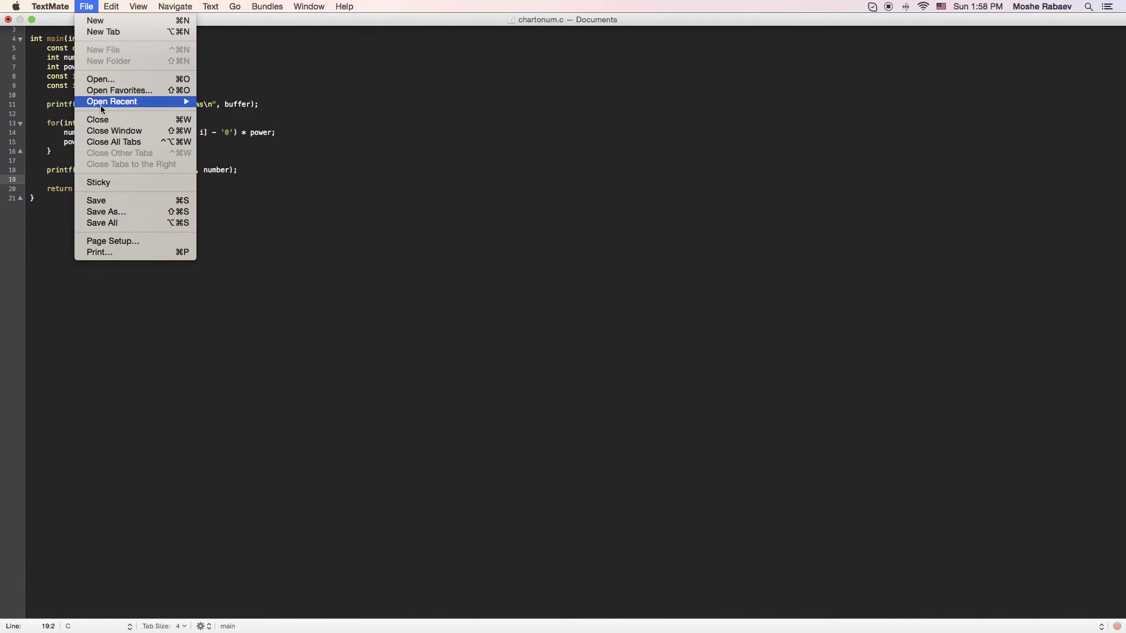
{"action": "left_click", "coordinate": [110, 212]}
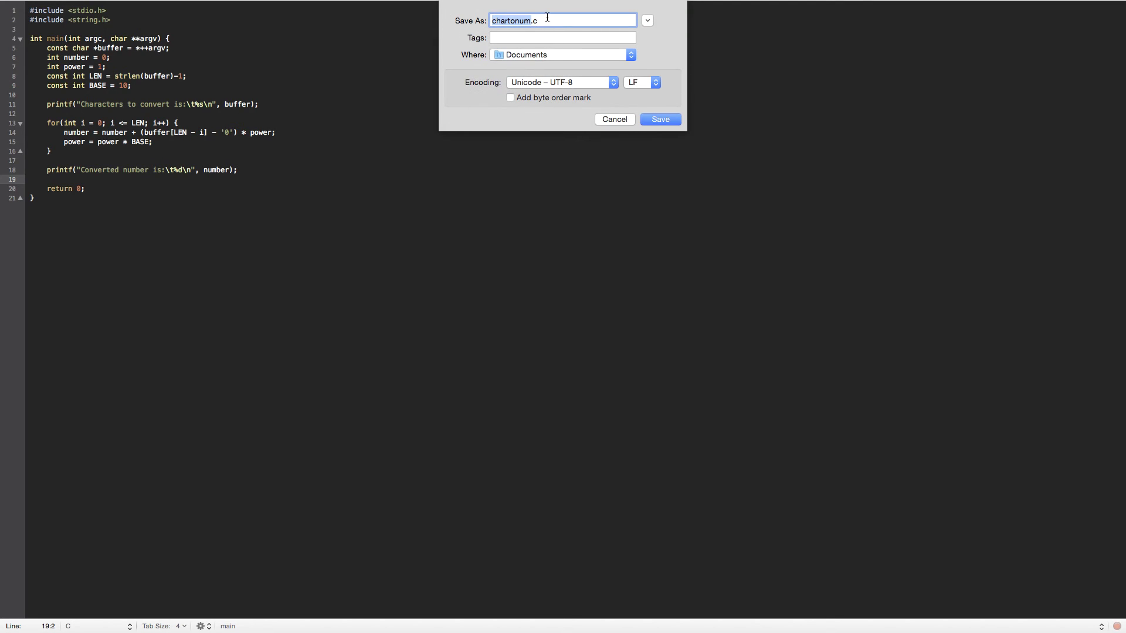
{"action": "left_click", "coordinate": [661, 119]}
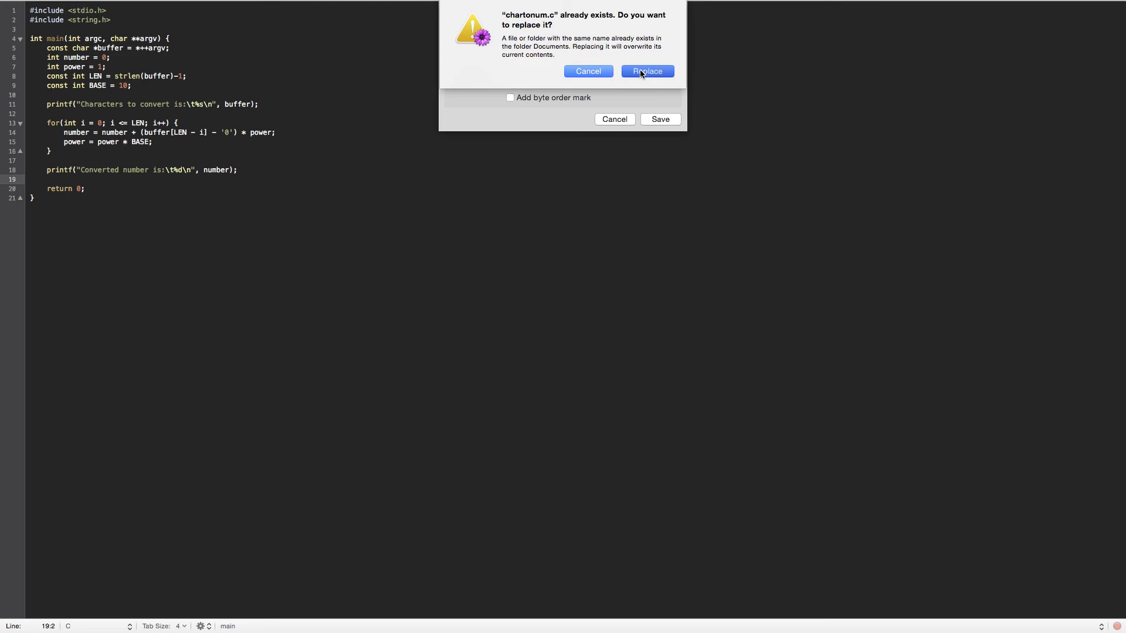
{"action": "left_click", "coordinate": [667, 71]}
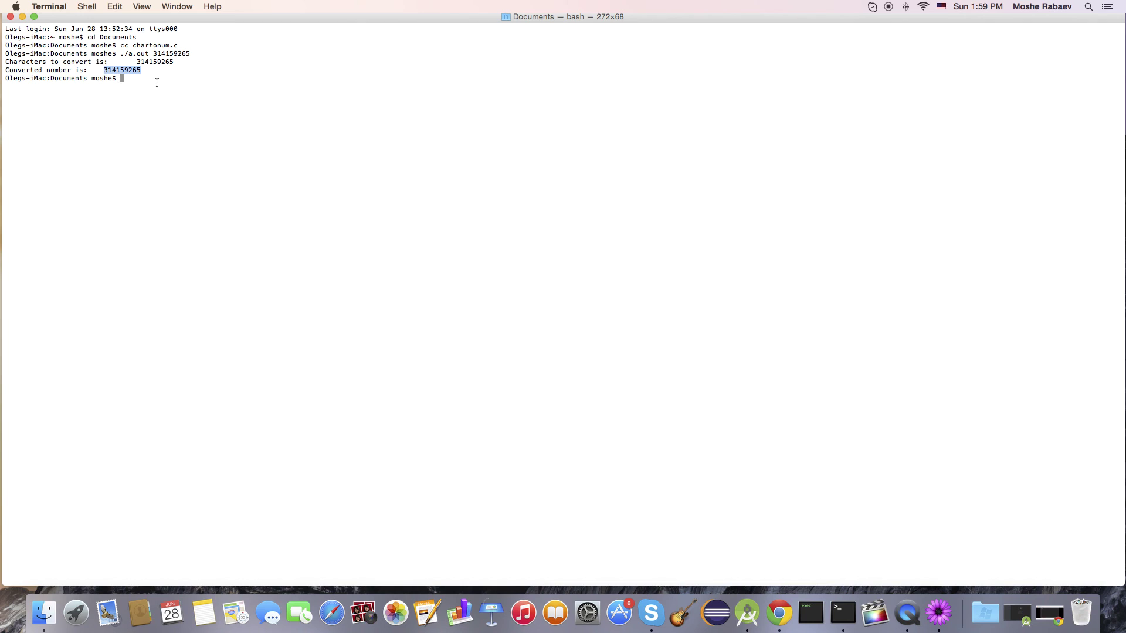
Clear the highlight on the printed converted number 314159265 in Terminal.
{"action": "left_click", "coordinate": [156, 80]}
{"action": "left_click", "coordinate": [110, 78]}
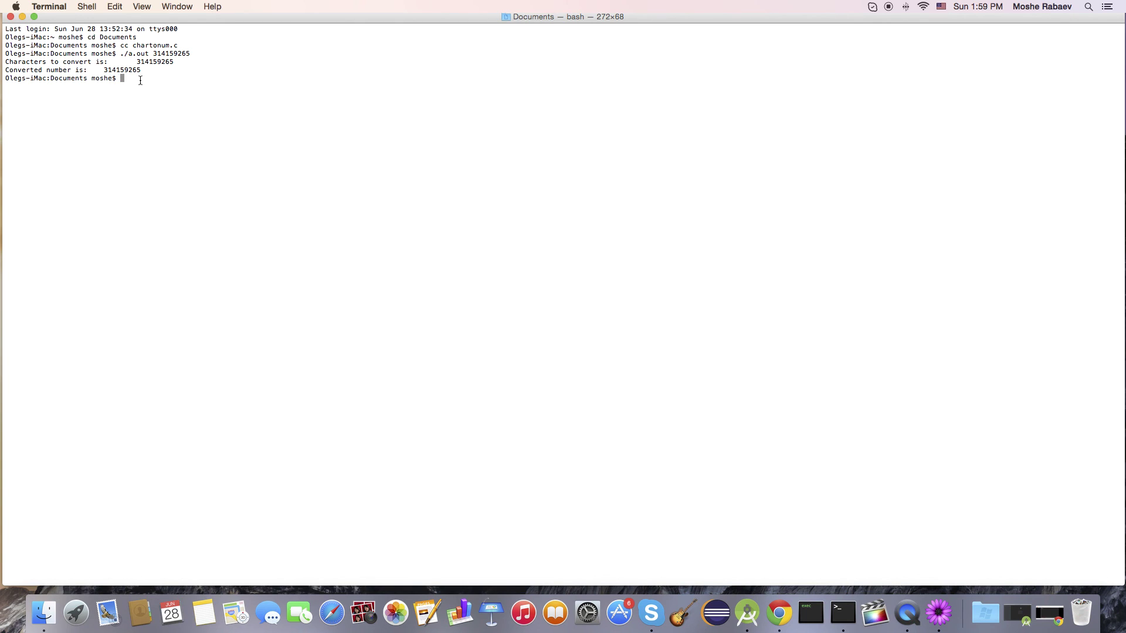